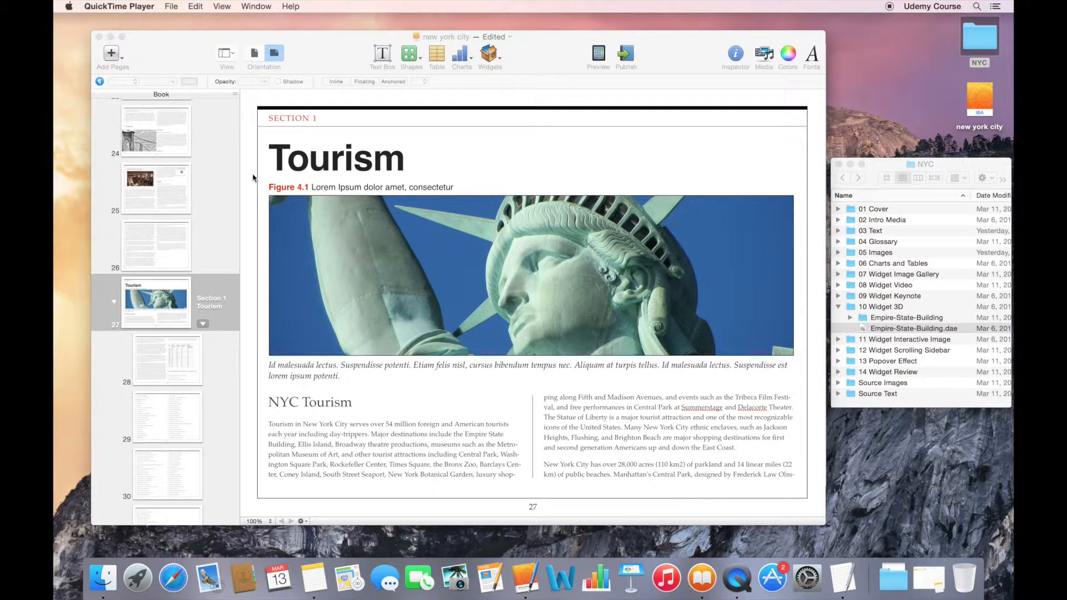
- Insert a 3D widget on page 29 and place it at the top of the page's right text column
{"action": "left_click", "coordinate": [160, 434]}
{"action": "left_click", "coordinate": [160, 434]}
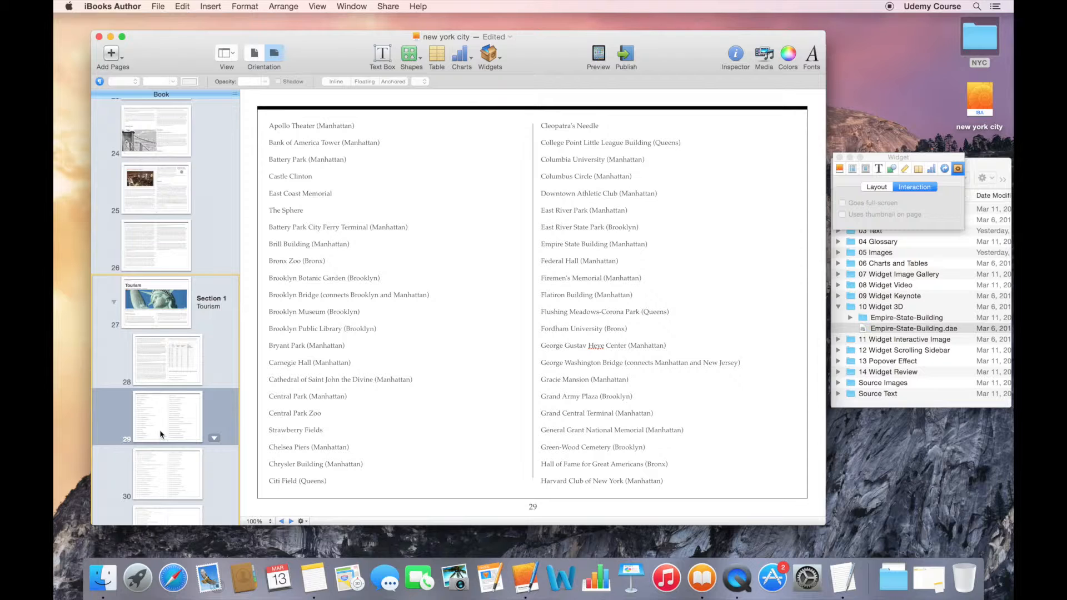
{"action": "left_click", "coordinate": [499, 59]}
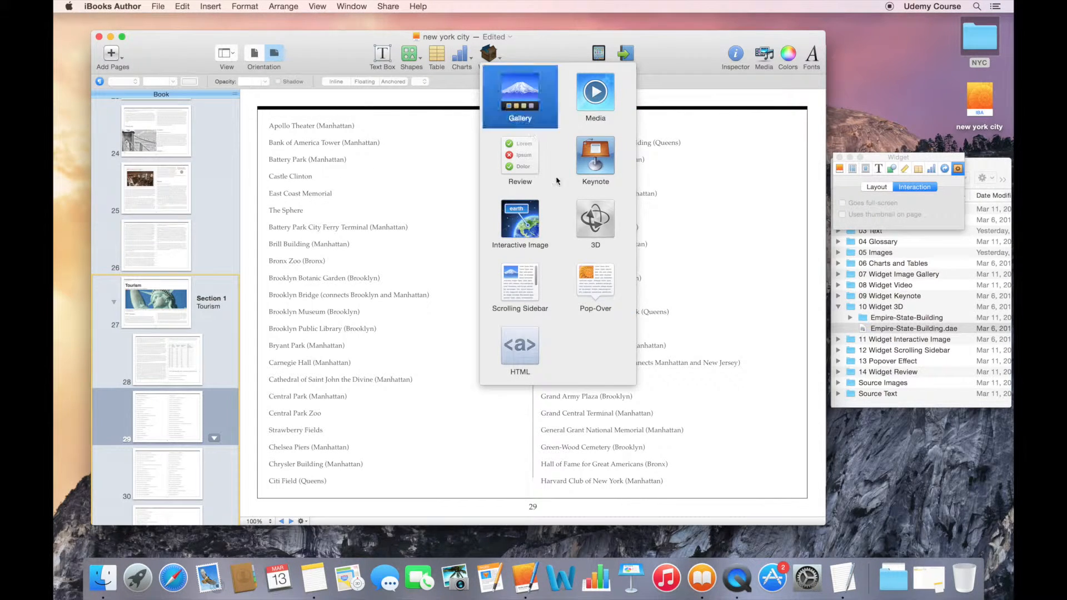
{"action": "left_click", "coordinate": [586, 219]}
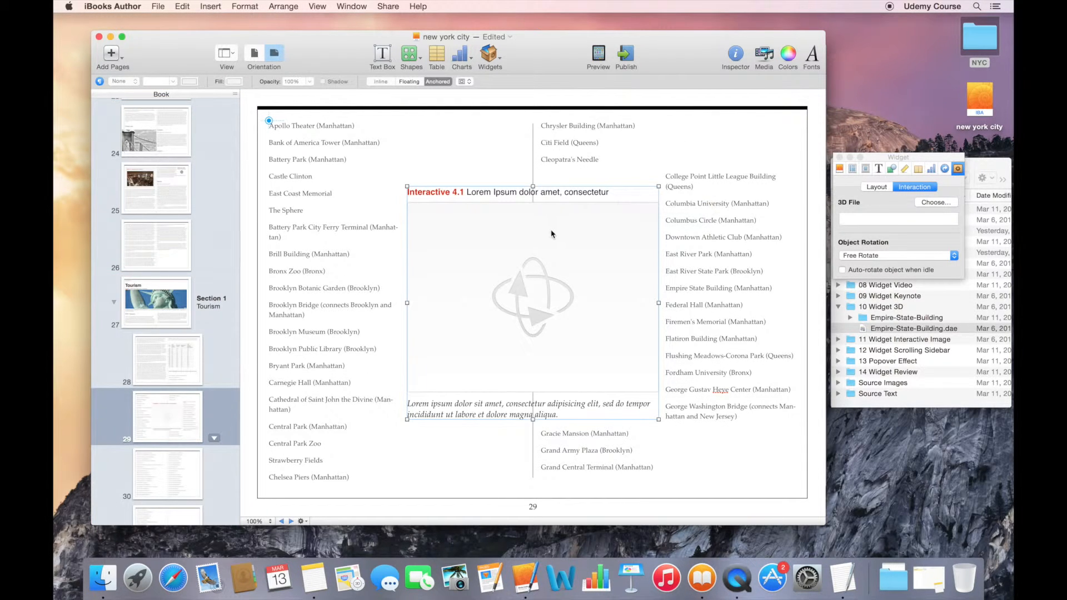
{"action": "left_click_drag", "start_coordinate": [552, 234], "coordinate": [689, 177]}
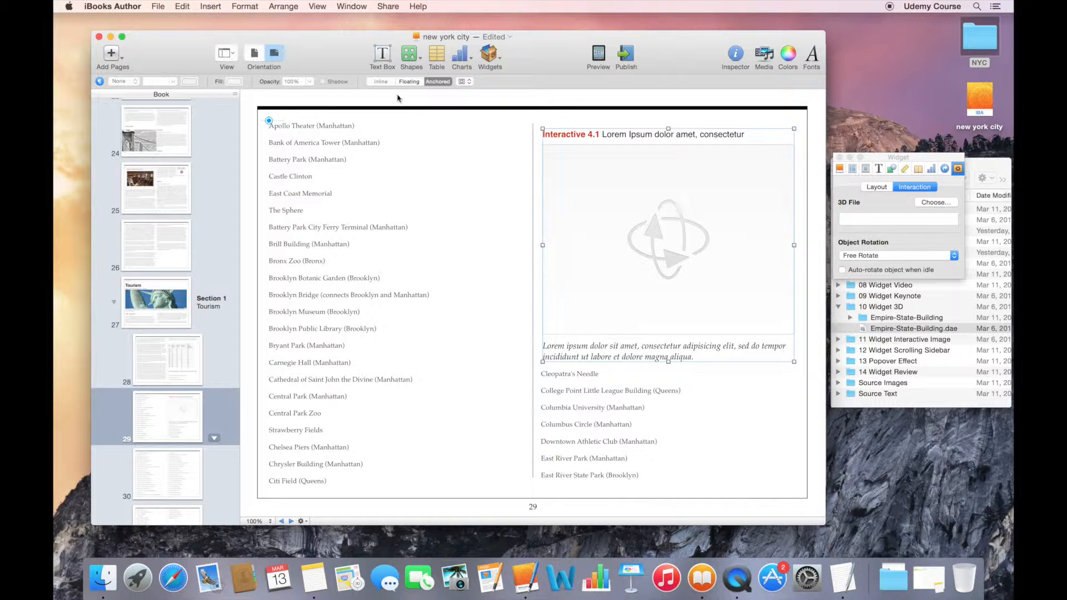
{"action": "left_click", "coordinate": [213, 7]}
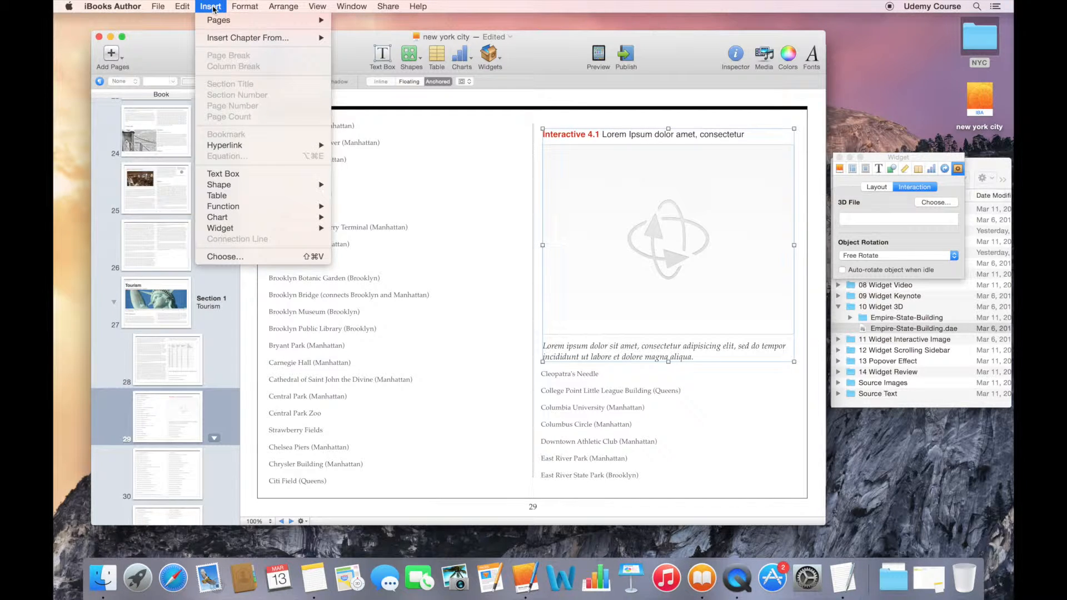
{"action": "mouse_move", "coordinate": [243, 229]}
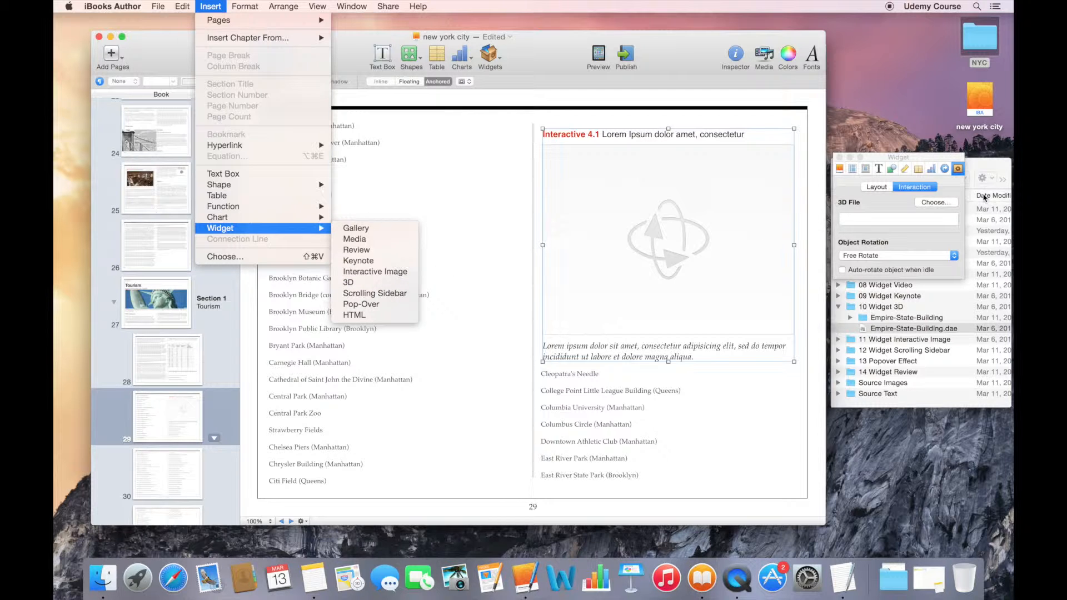
- Load Empire-State-Building.dae from the 10 Widget 3D folder into the 3D widget and dismiss the performance notice
{"action": "left_click", "coordinate": [982, 170]}
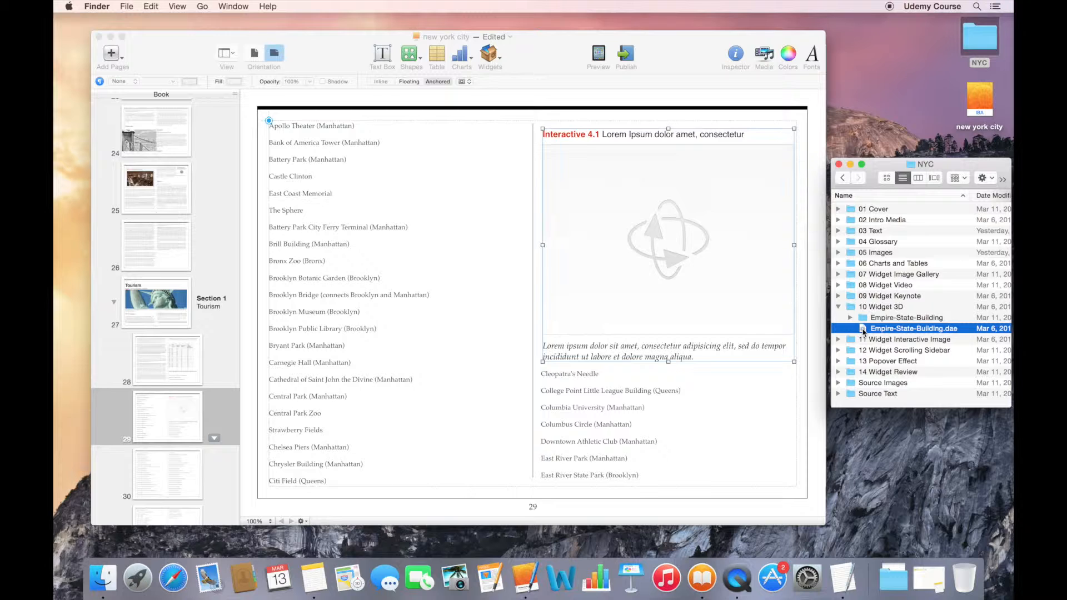
{"action": "left_click_drag", "start_coordinate": [863, 331], "coordinate": [722, 268]}
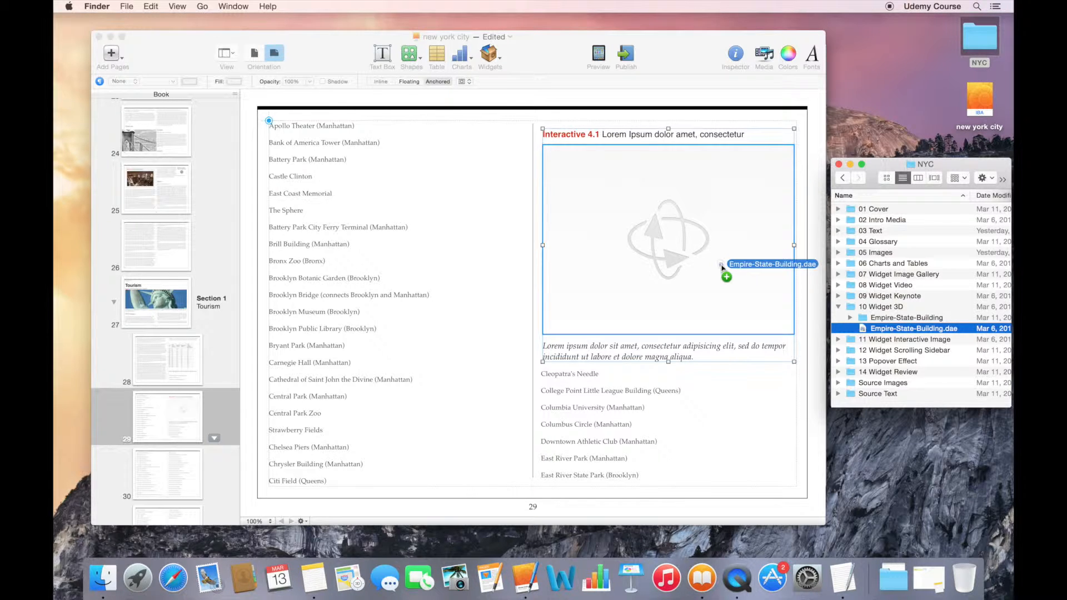
{"action": "left_click_drag", "start_coordinate": [722, 268], "coordinate": [722, 268]}
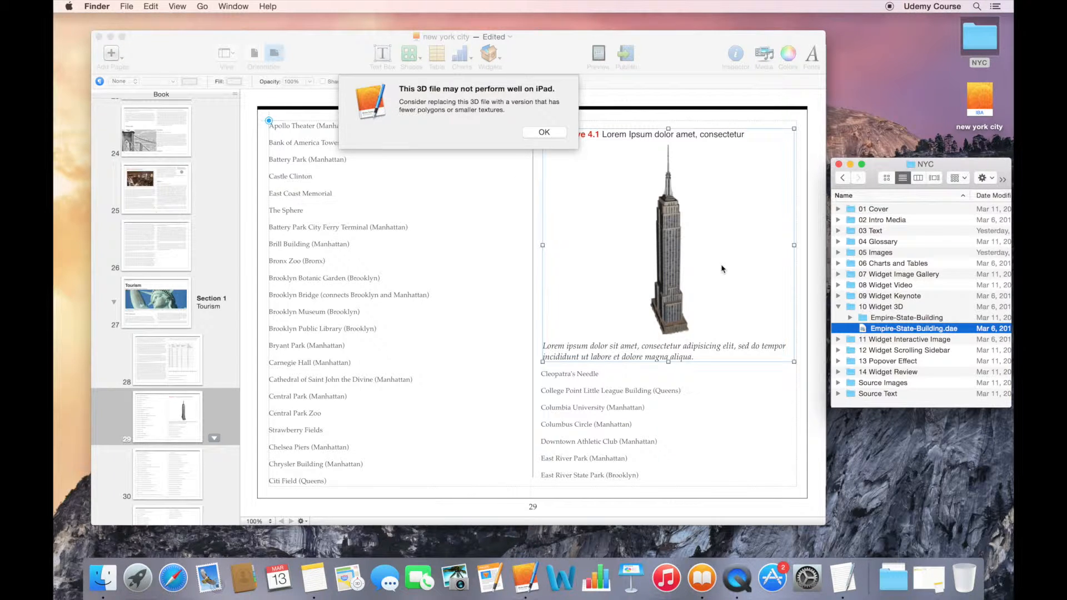
{"action": "left_click", "coordinate": [545, 132]}
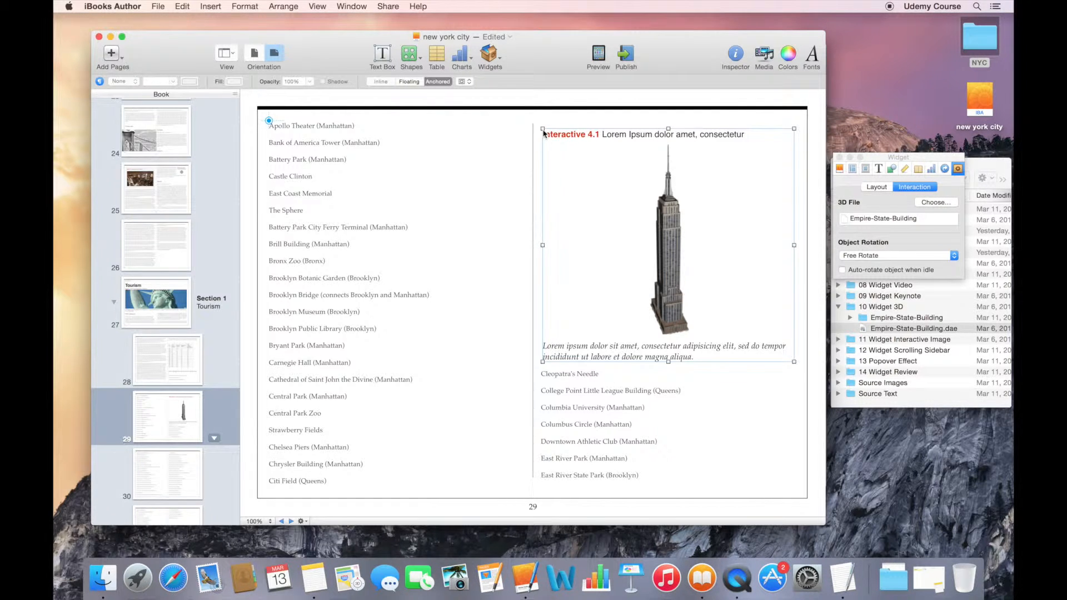
- Set the 3D widget's object rotation to Horizontal and enable auto-rotation when idle
{"action": "left_click", "coordinate": [881, 257]}
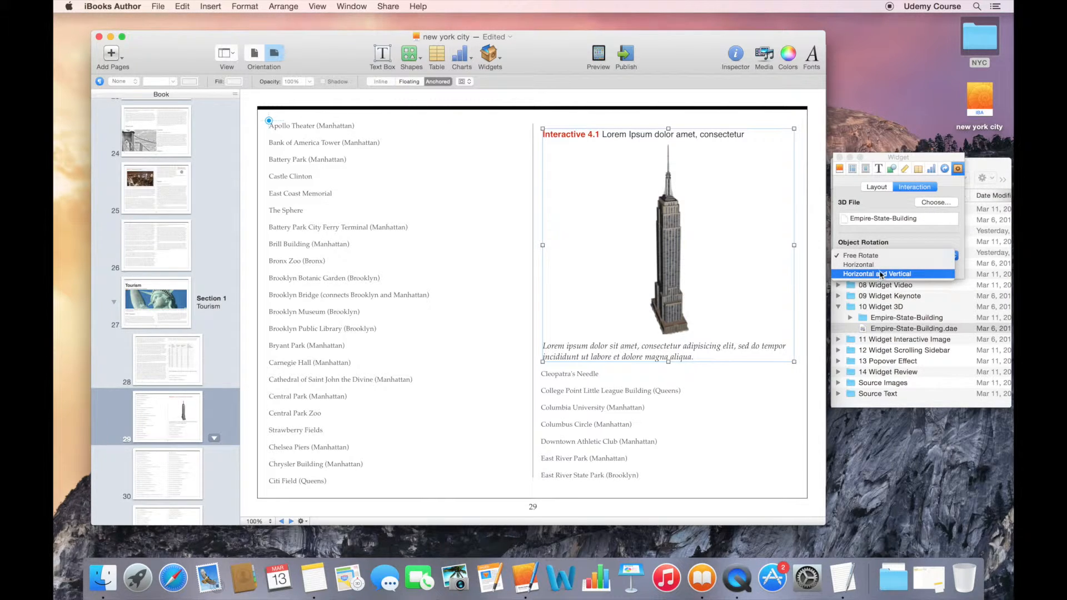
{"action": "left_click", "coordinate": [880, 265]}
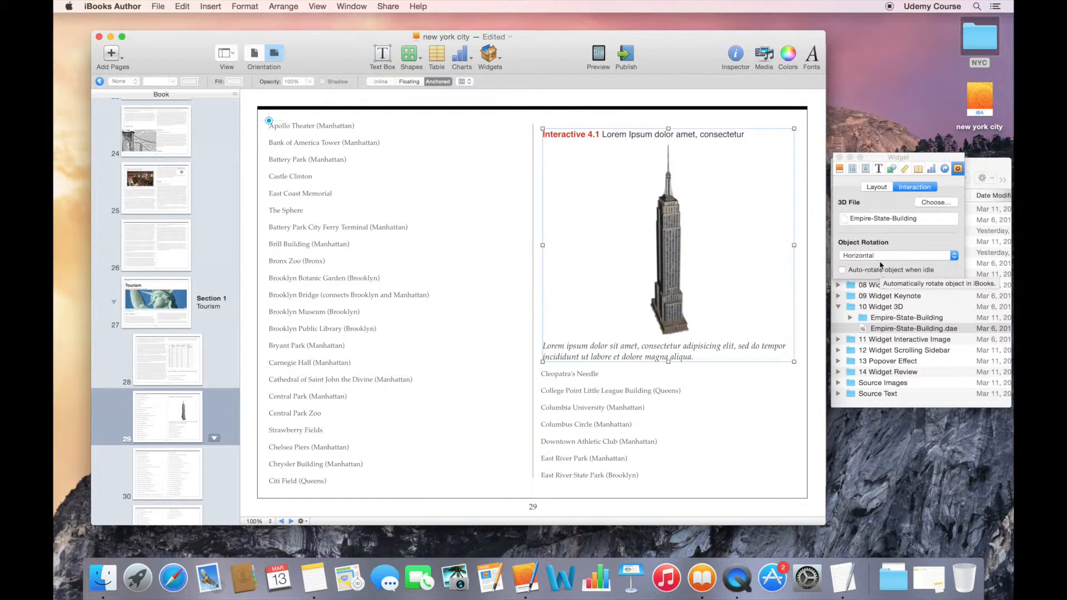
{"action": "left_click", "coordinate": [879, 187]}
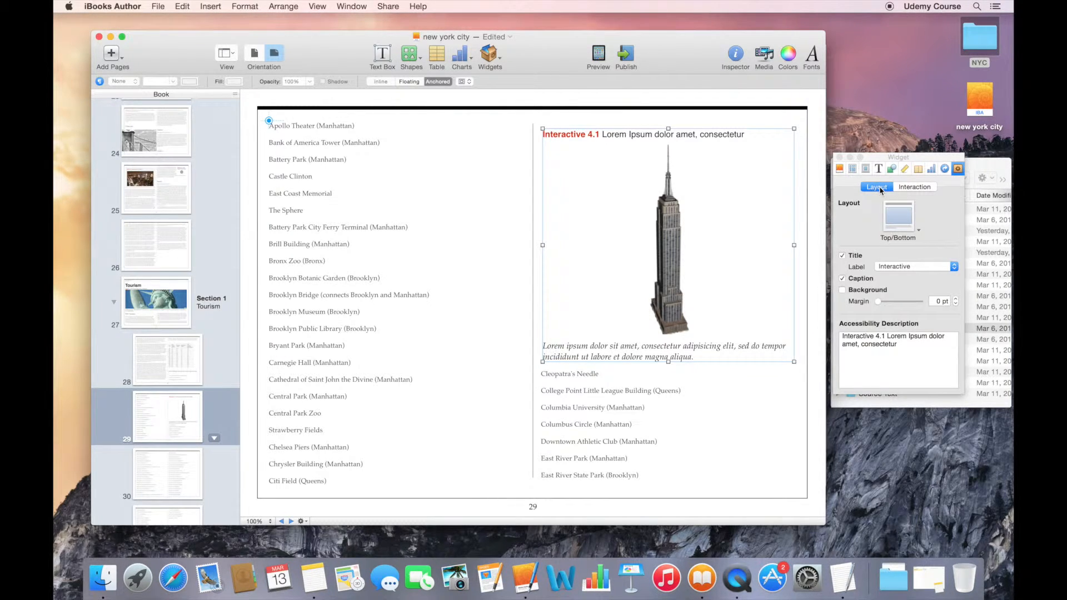
{"action": "left_click", "coordinate": [913, 187]}
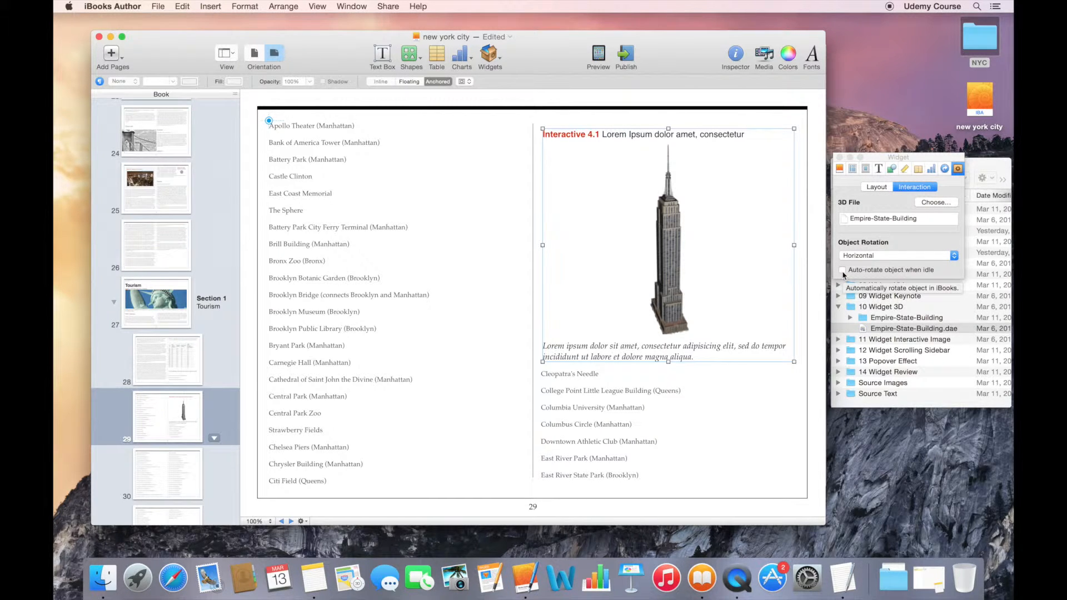
{"action": "left_click", "coordinate": [842, 271]}
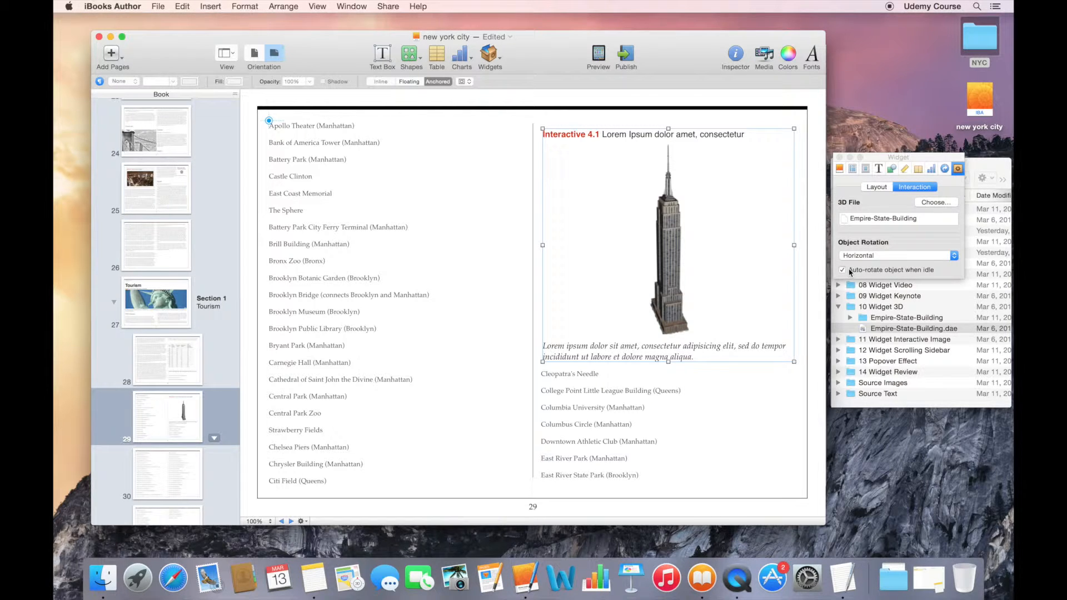
- Turn off the 3D widget's caption and change its title text to "3D Model of the Empire State Building"
{"action": "left_click", "coordinate": [884, 189]}
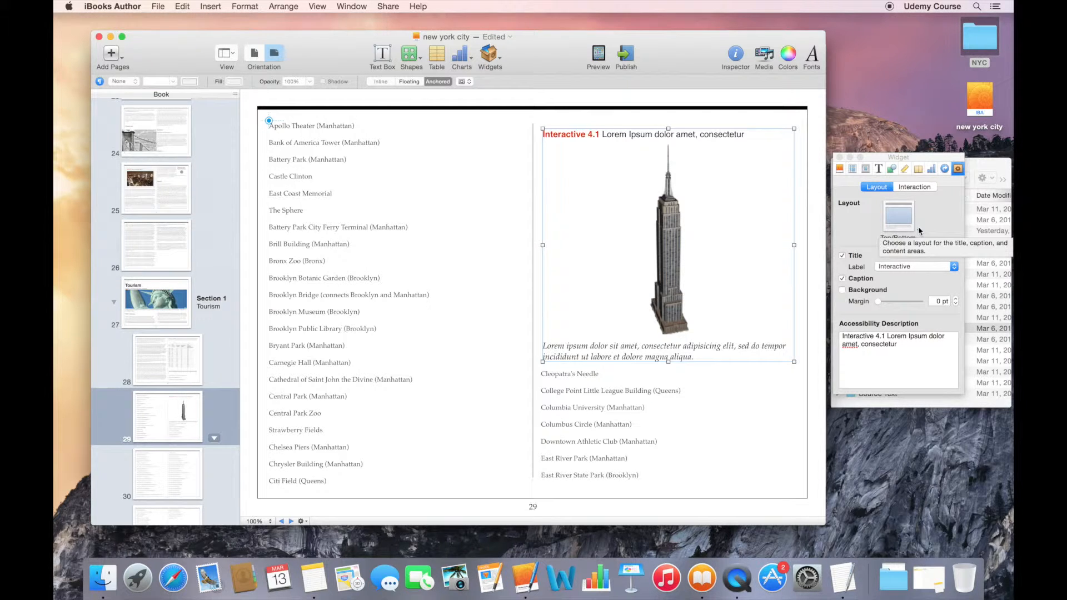
{"action": "left_click", "coordinate": [843, 279]}
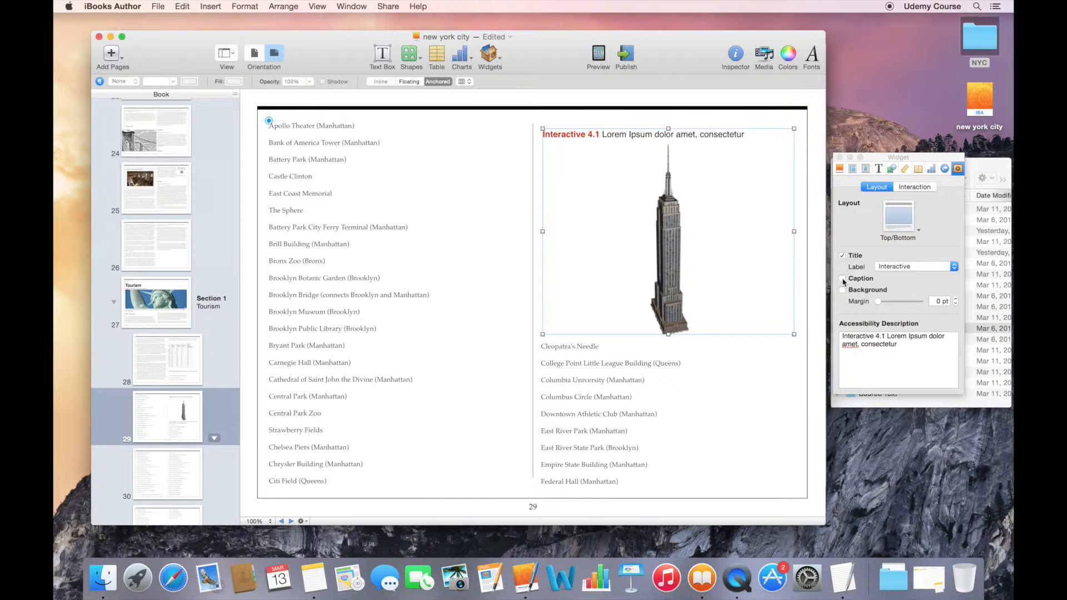
{"action": "triple_click", "coordinate": [717, 137]}
{"action": "key", "text": "BackSpace"}
{"action": "type", "text": "3D Model"}
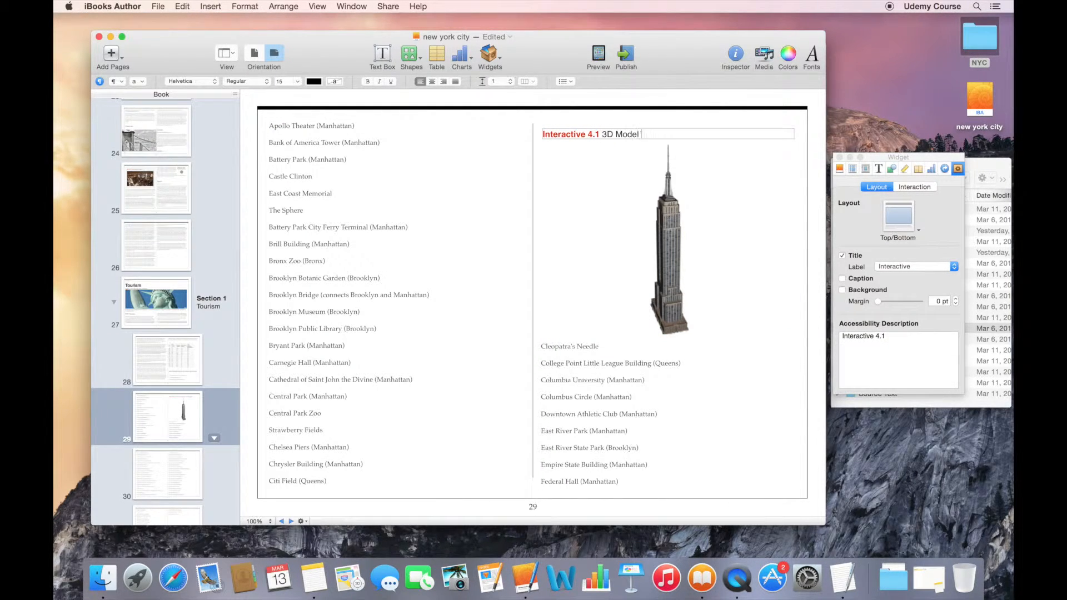
{"action": "type", "text": " of the Empire State Building"}
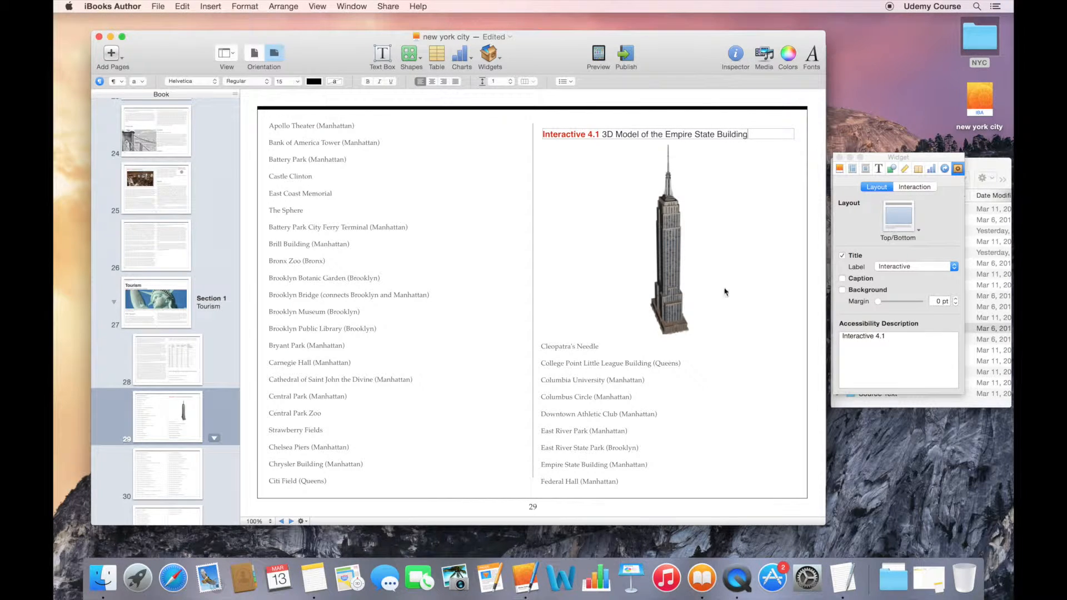
{"action": "left_click", "coordinate": [725, 292]}
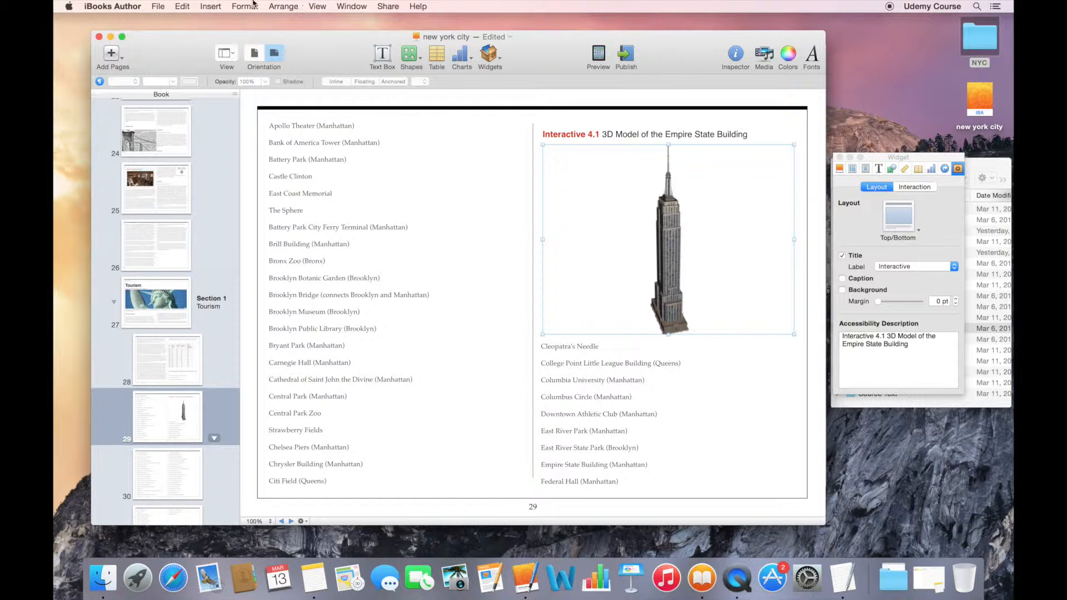
- Preview only the current section in iBooks and test rotating the 3D model on the page and in full screen
{"action": "left_click", "coordinate": [159, 6]}
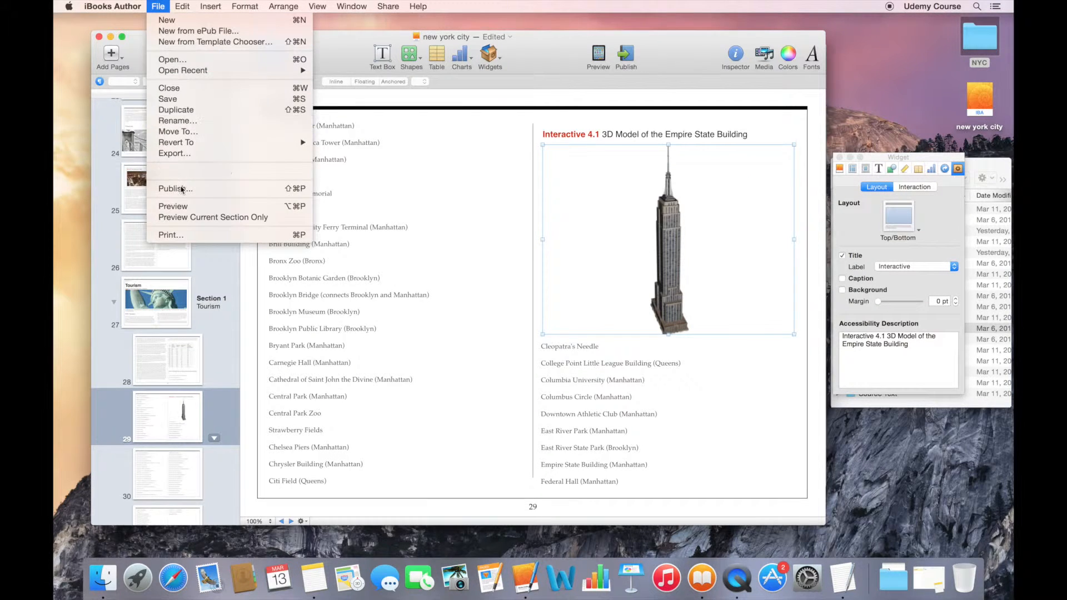
{"action": "left_click", "coordinate": [181, 218]}
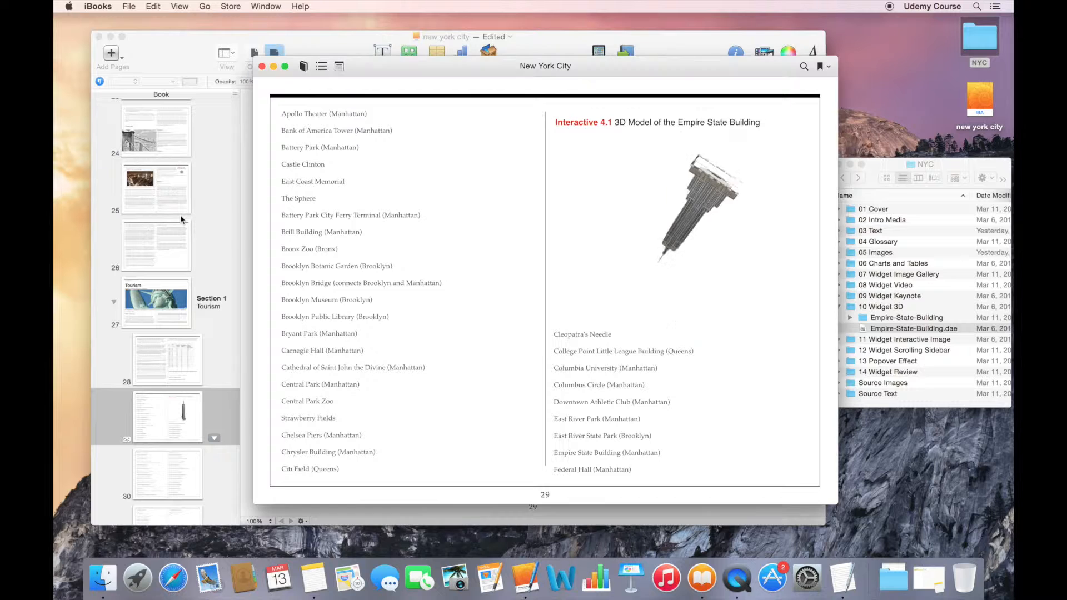
{"action": "mouse_move", "coordinate": [648, 231]}
{"action": "left_click_drag", "start_coordinate": [685, 218], "coordinate": [581, 317]}
{"action": "left_click", "coordinate": [683, 180]}
{"action": "mouse_move", "coordinate": [542, 218]}
{"action": "left_mouse_down"}
{"action": "mouse_move", "coordinate": [661, 218]}
{"action": "mouse_move", "coordinate": [538, 225]}
{"action": "left_mouse_up"}
{"action": "left_click_drag", "start_coordinate": [427, 237], "coordinate": [759, 262]}
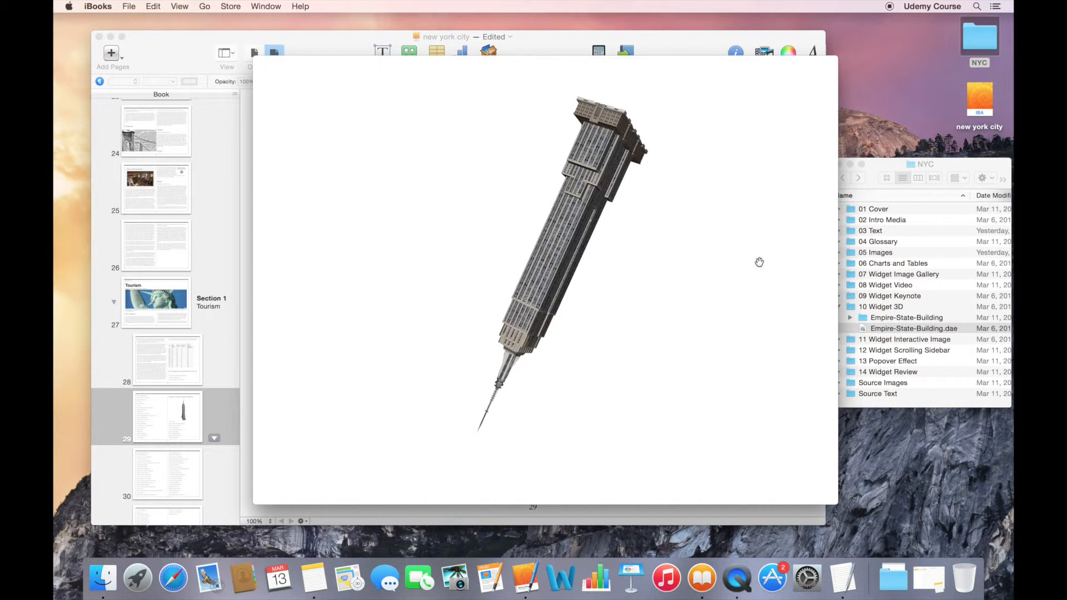
{"action": "left_click", "coordinate": [267, 68]}
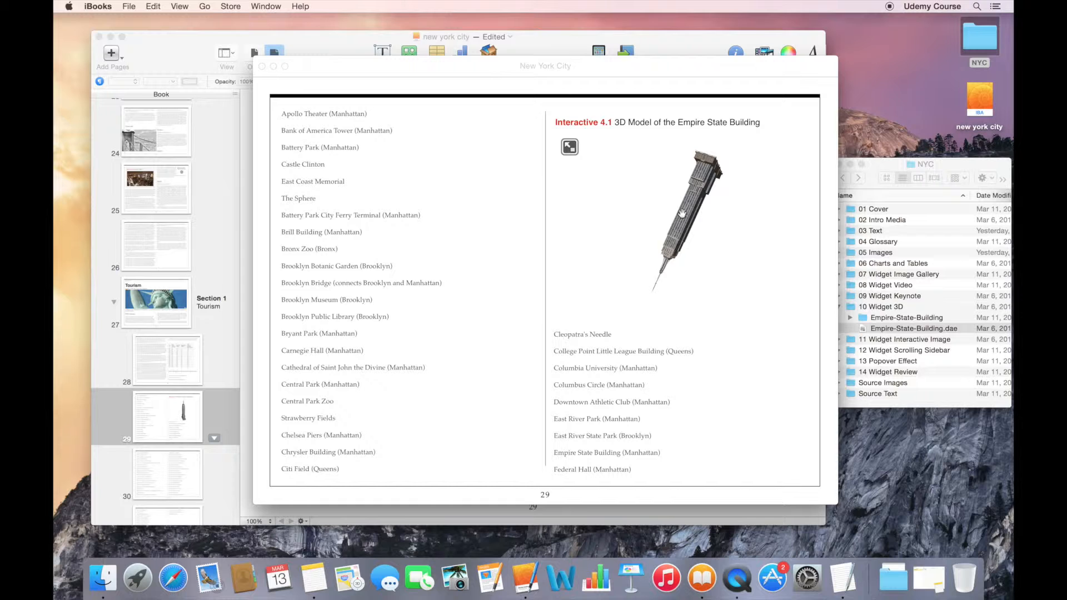
- Rotate the previewed building model again on page 29, repeat the rotation in full screen, and return to the page
{"action": "left_click_drag", "start_coordinate": [682, 213], "coordinate": [589, 207]}
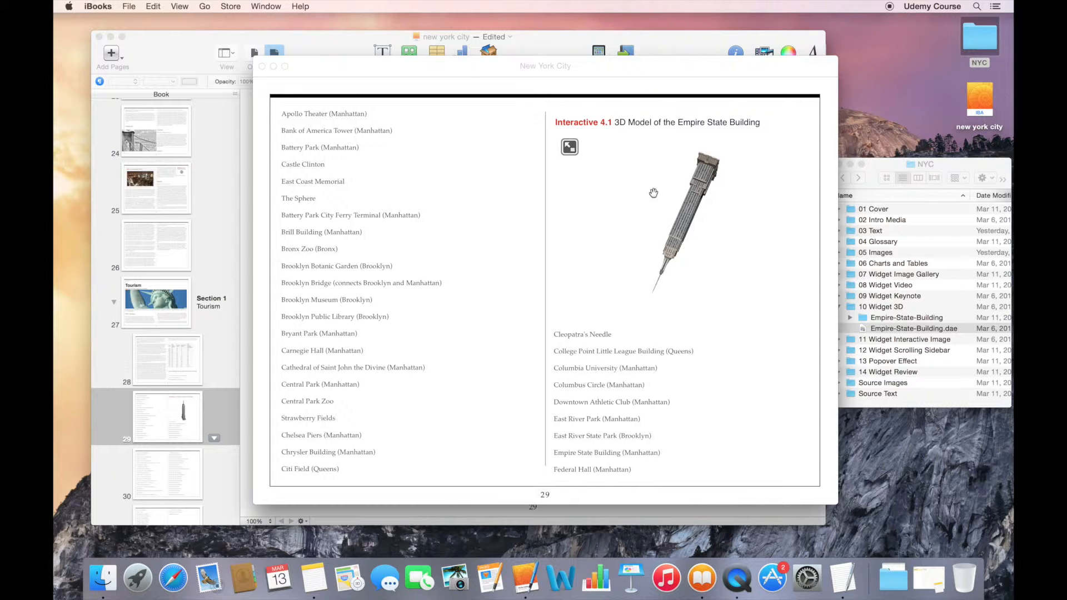
{"action": "left_click", "coordinate": [570, 147]}
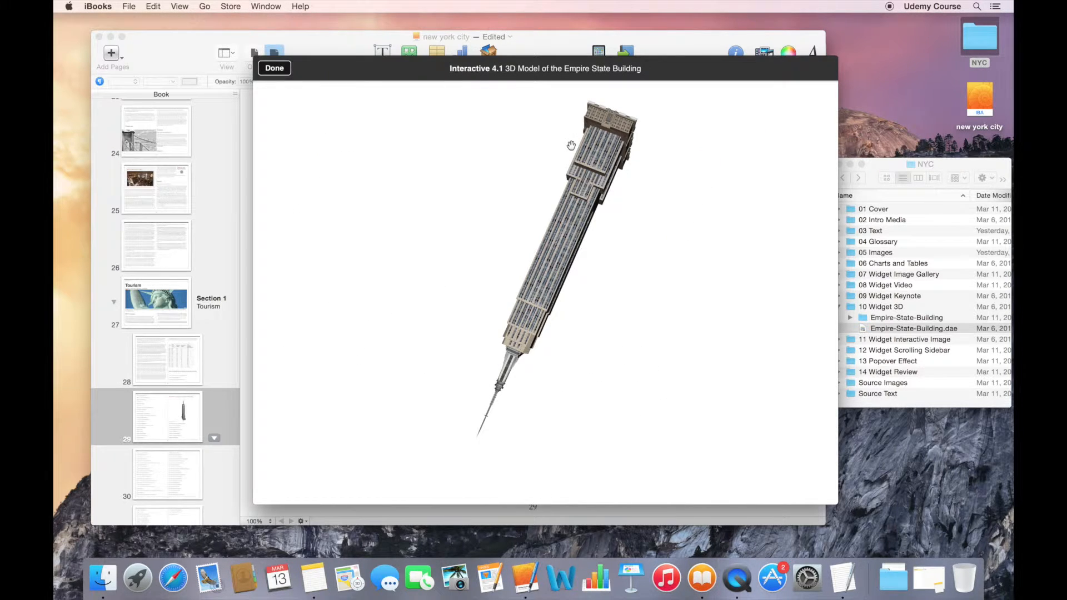
{"action": "left_click_drag", "start_coordinate": [585, 183], "coordinate": [693, 195]}
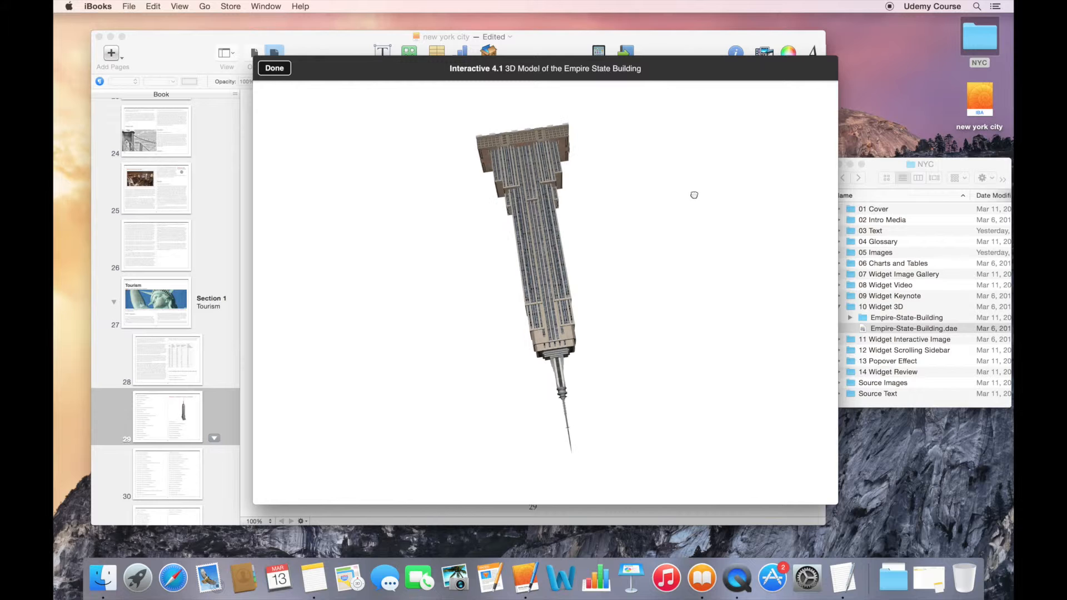
{"action": "left_click", "coordinate": [280, 69]}
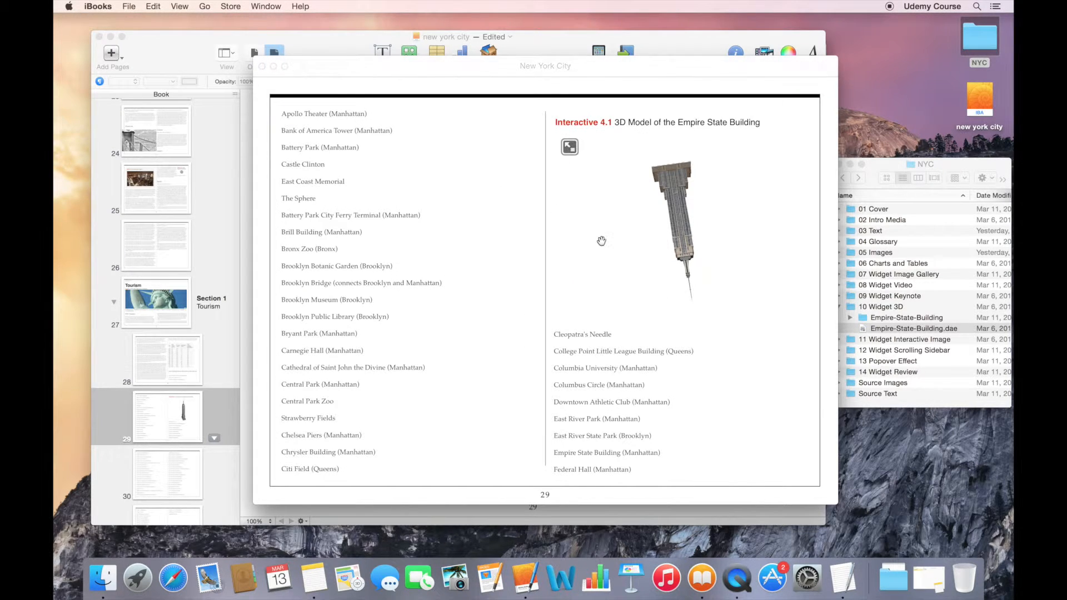